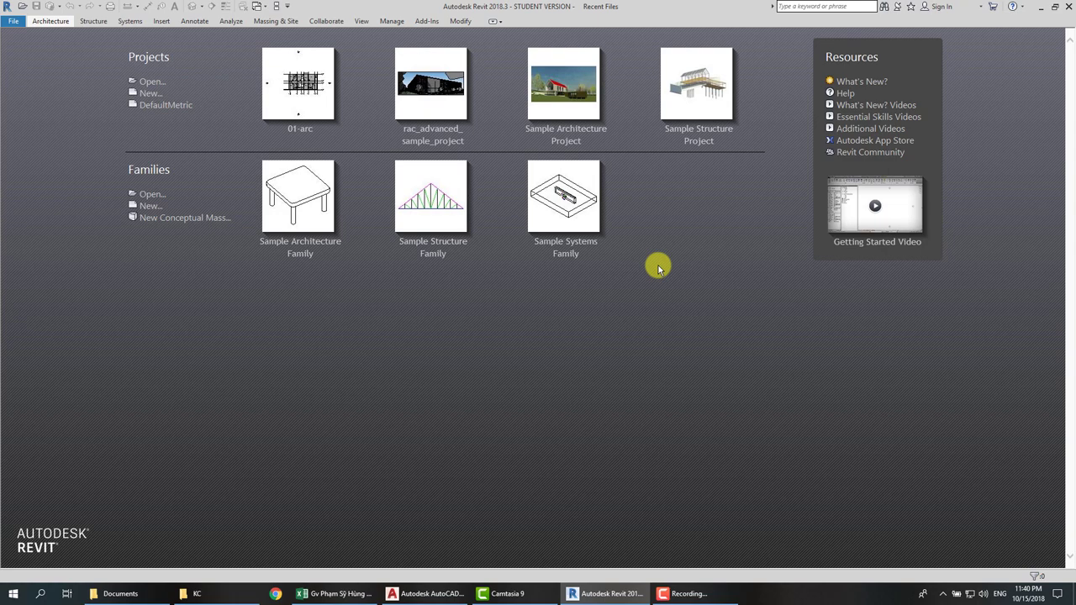
Open the application menu to show the New, Open and Recent Documents commands
left_click(145, 101)
left_click(639, 203)
left_click(13, 21)
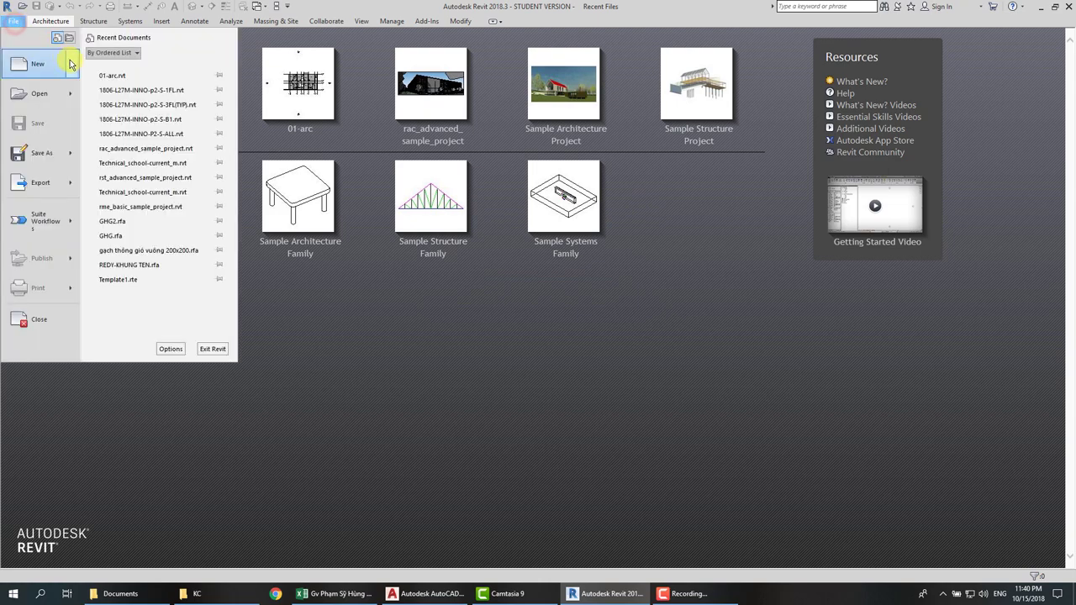
Start a new Revit project and review the template choices in the New Project dialog
left_click(71, 65)
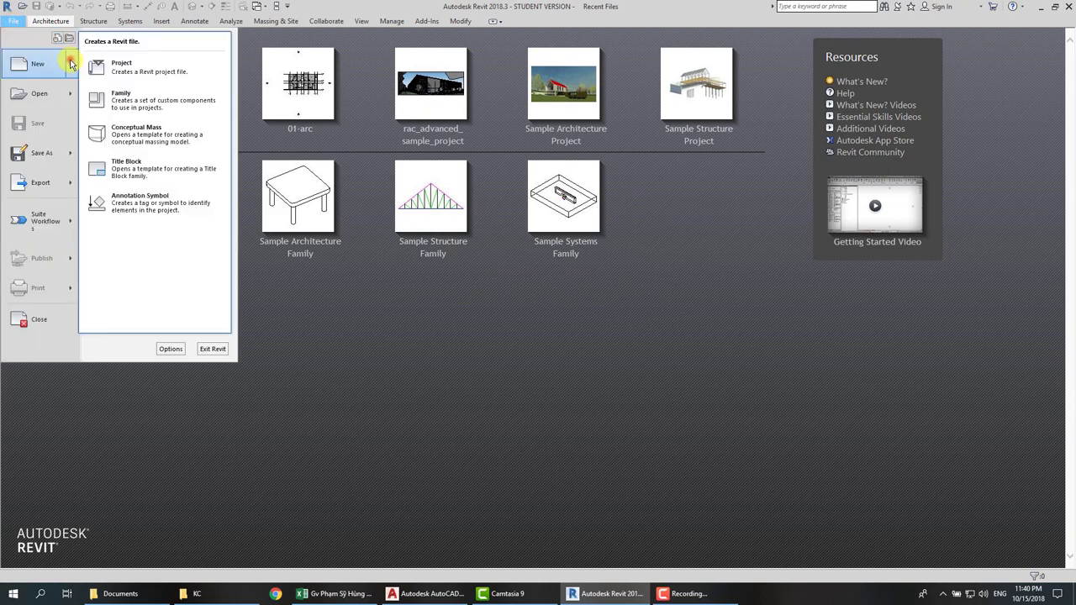
left_click(123, 76)
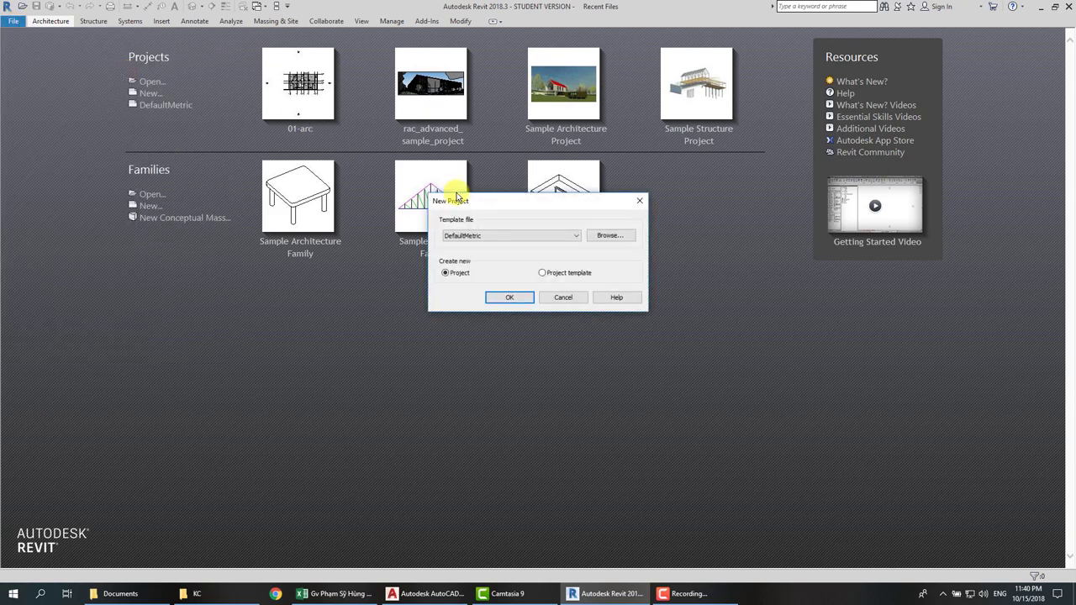
left_click(461, 236)
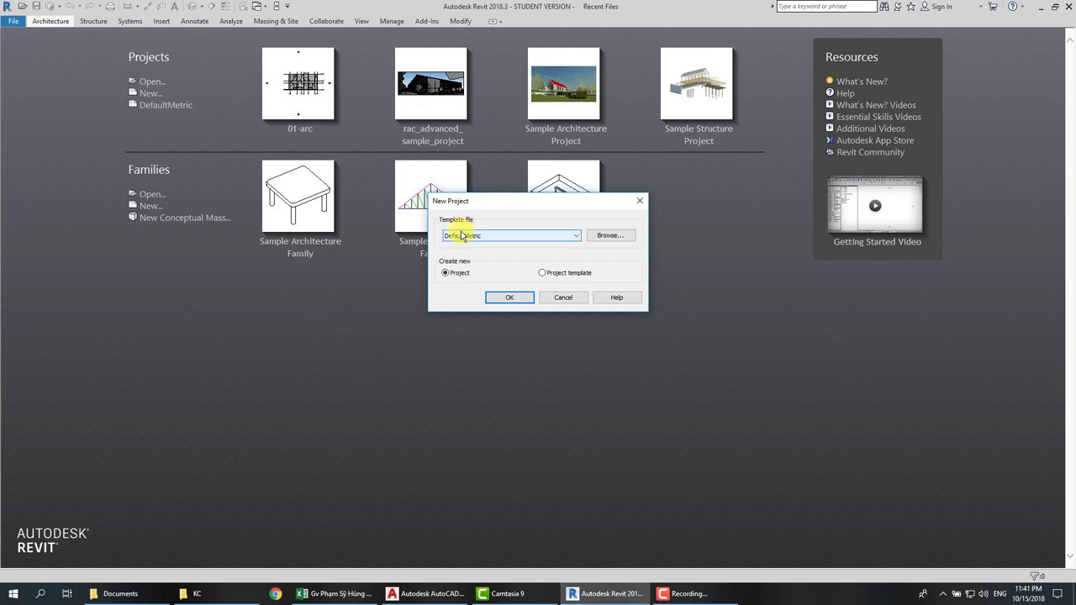
left_click(461, 236)
left_click(570, 247)
Browse the US Metric templates, inspect DefaultMetric, and close the browser without choosing
left_click(607, 236)
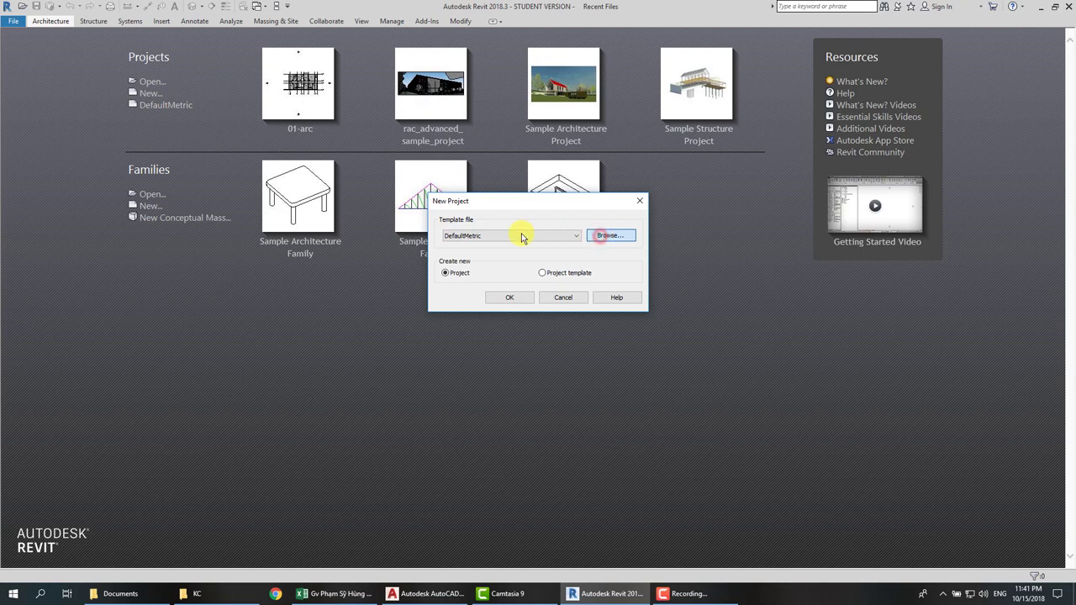
left_click(325, 196)
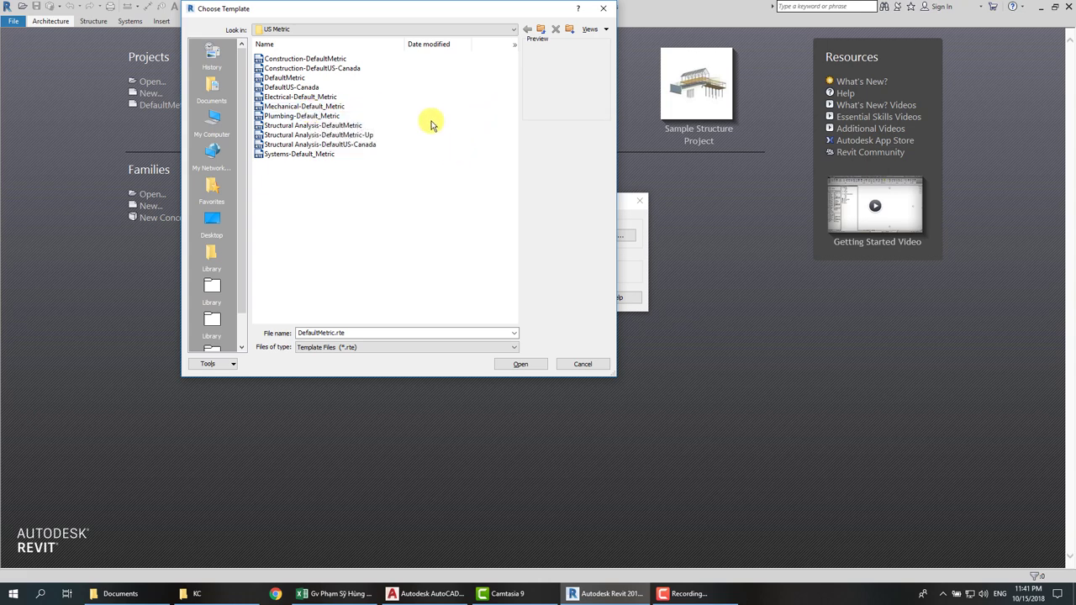
left_click(602, 9)
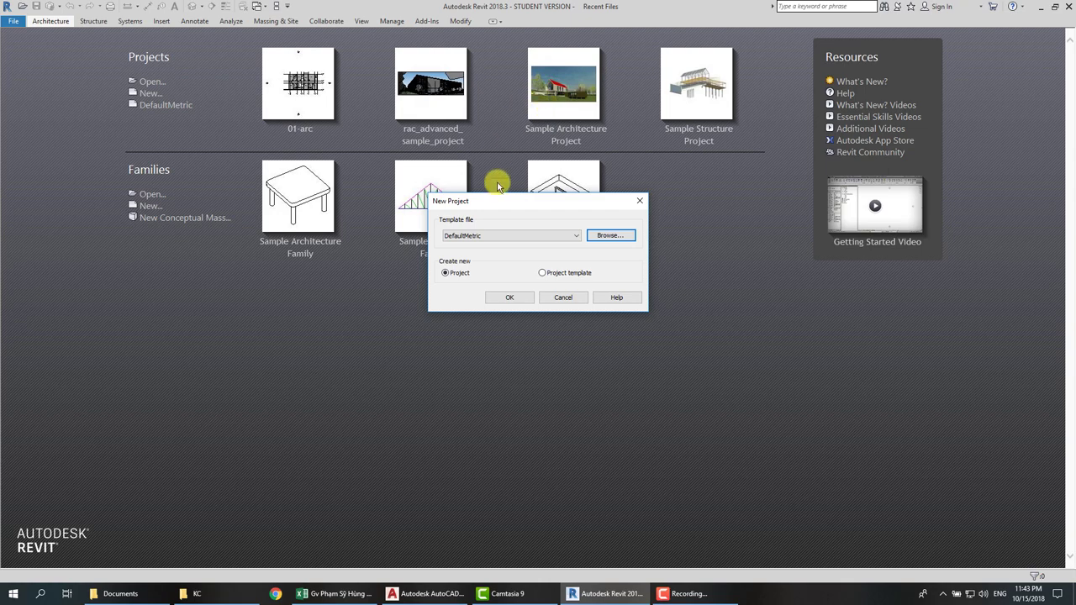
Pick DefaultMetric.rte from the US Metric folder as the project template file
left_click(613, 237)
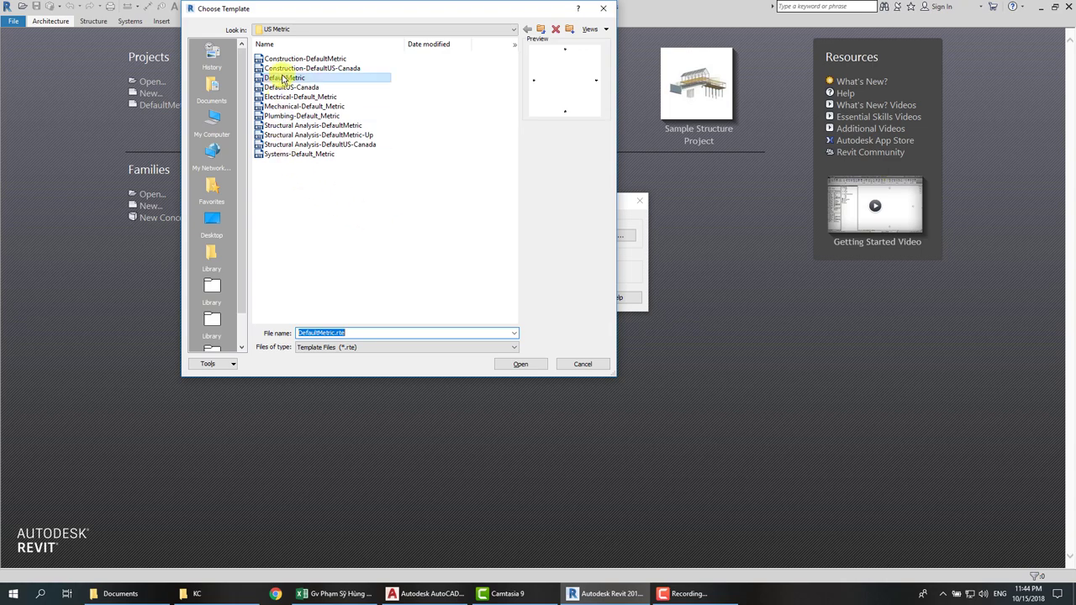
left_click(531, 366)
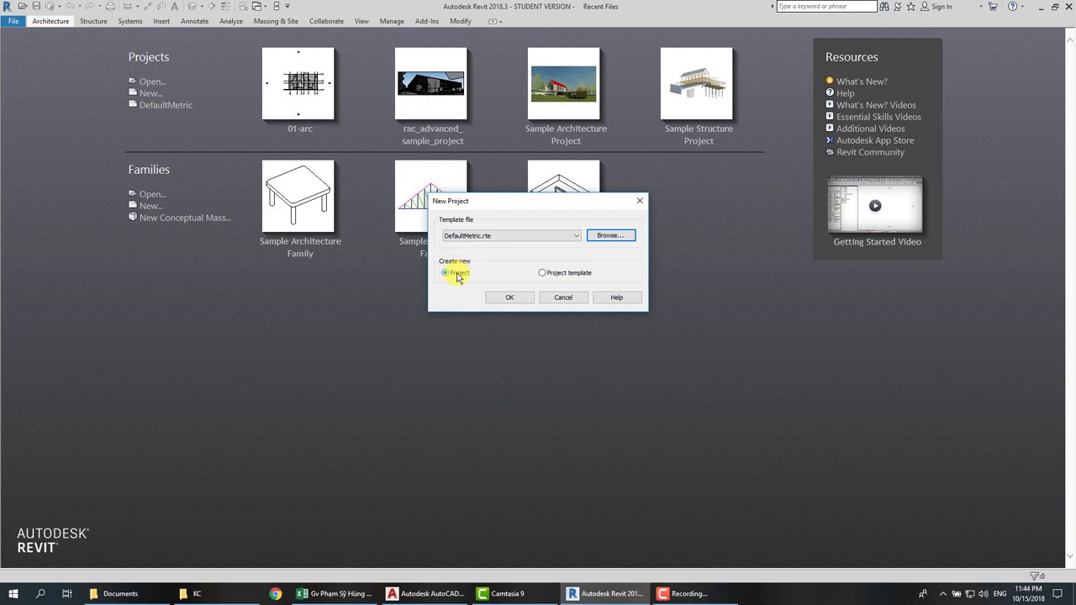
Switch Create new back to Project and create Project1 from DefaultMetric.rte
left_click(542, 273)
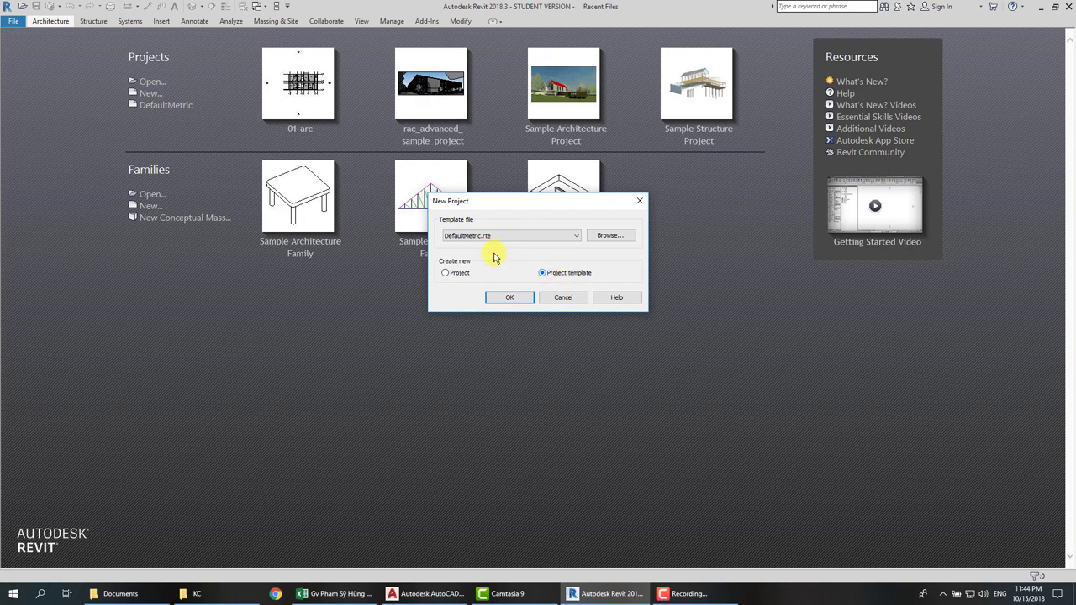
left_click(523, 239)
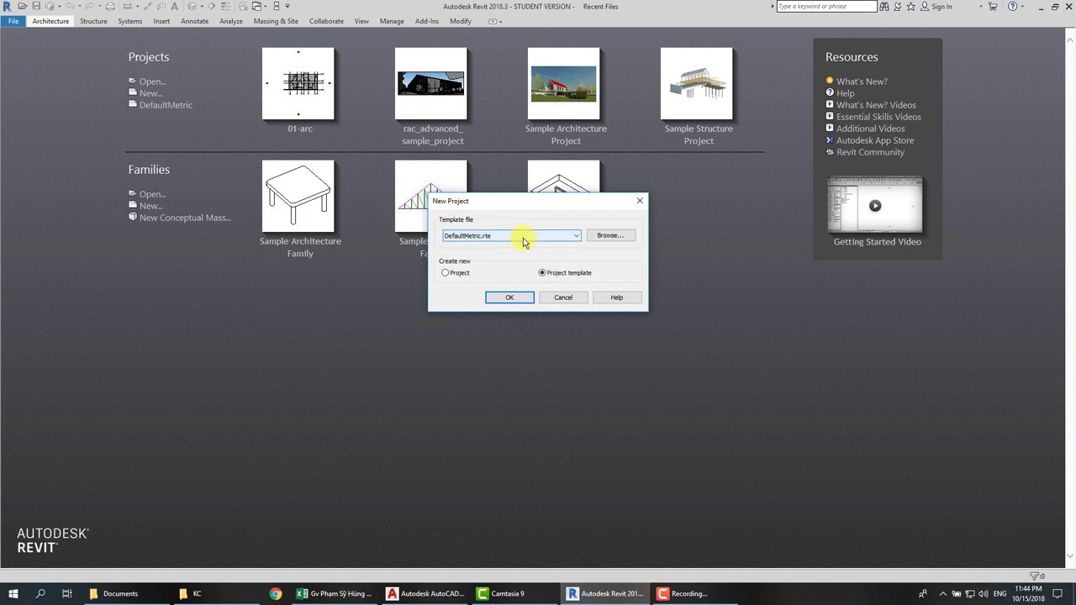
left_click(555, 271)
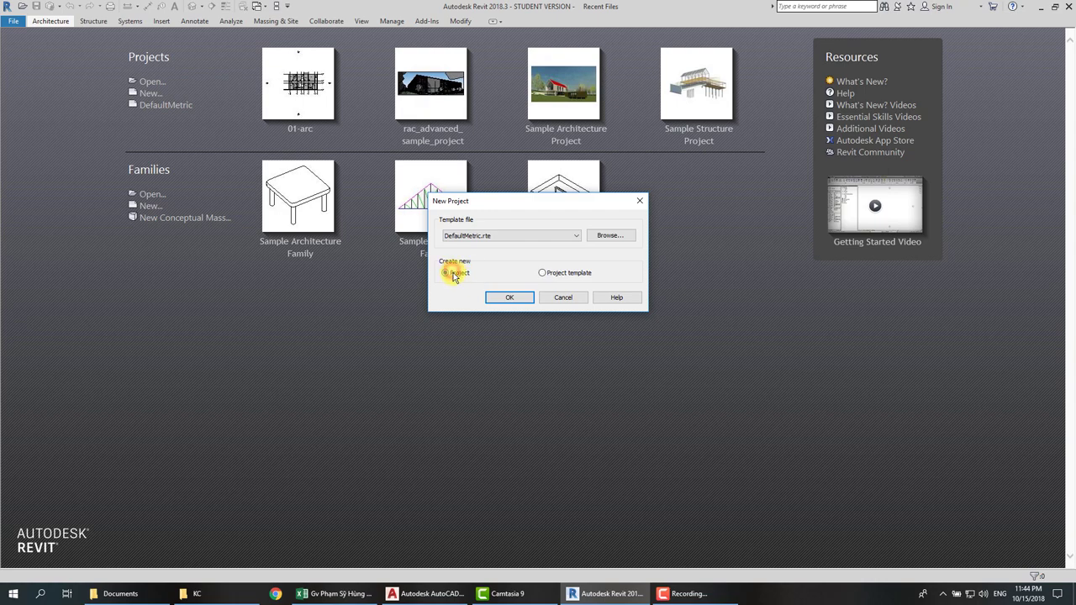
left_click(454, 274)
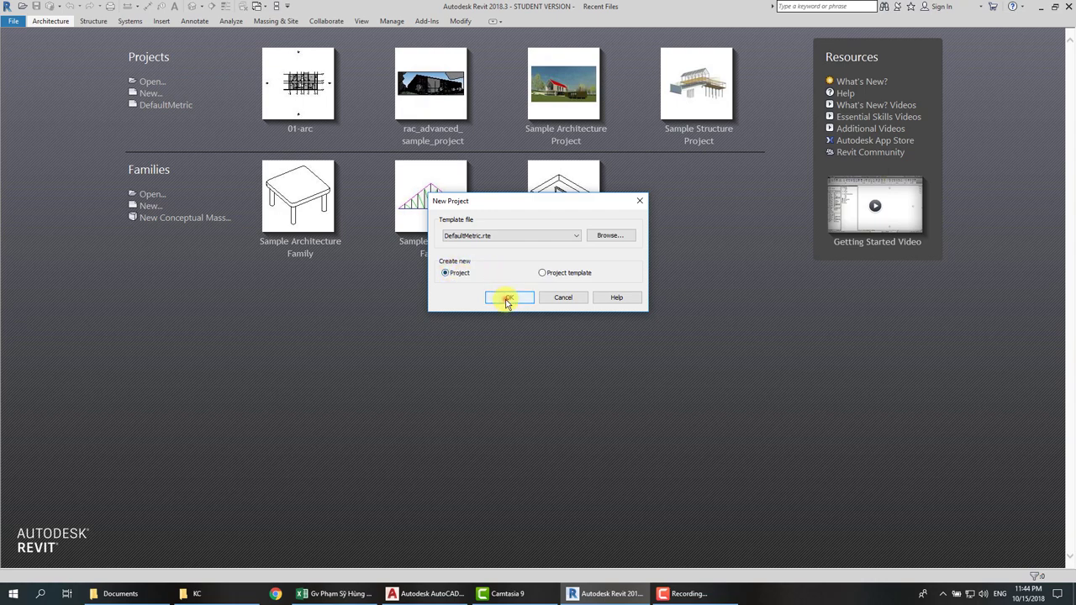
left_click(507, 299)
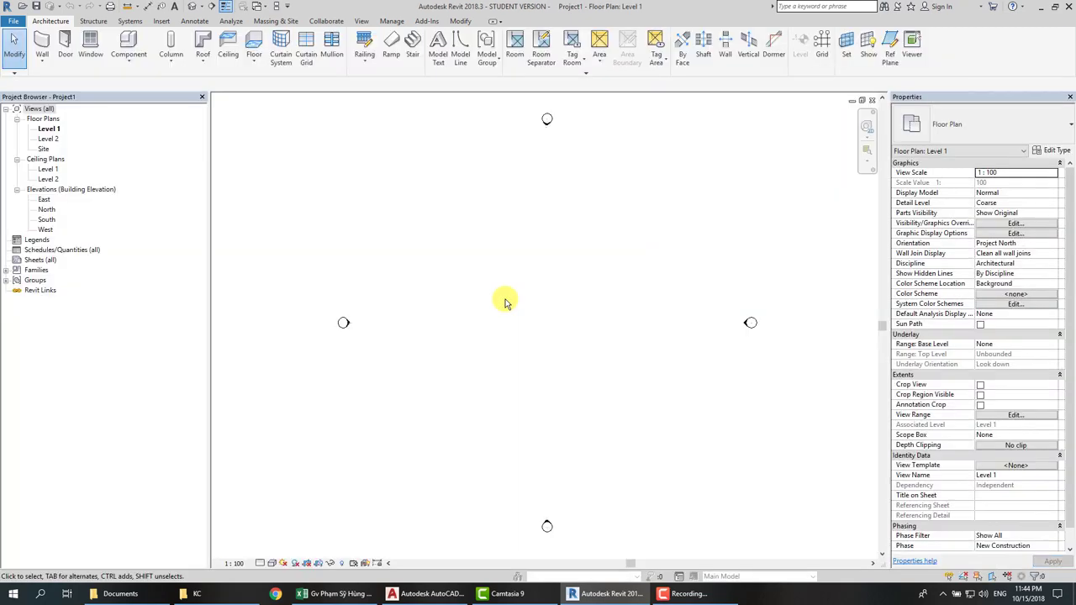